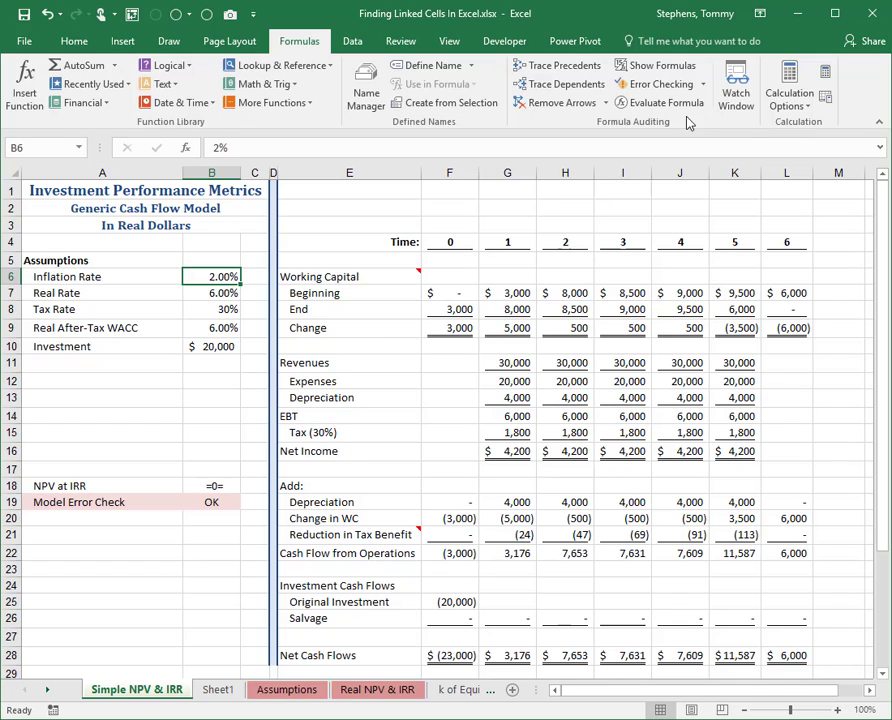
Trace the inflation rate's dependents two levels, clear the arrows, then trace G21's precedents
{"action": "left_click", "coordinate": [585, 86]}
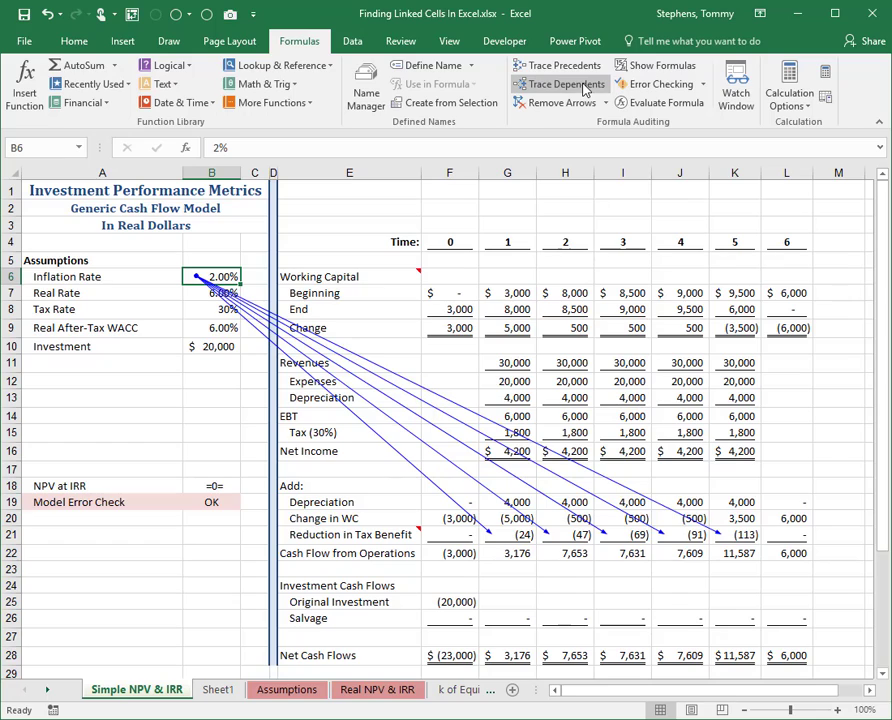
{"action": "left_click", "coordinate": [585, 89]}
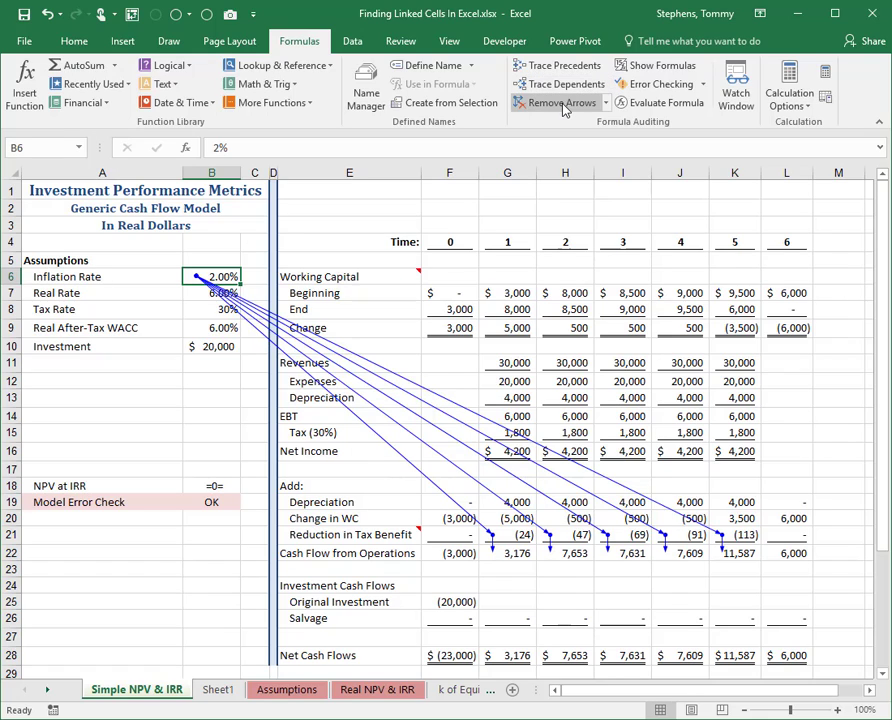
{"action": "left_click", "coordinate": [561, 104]}
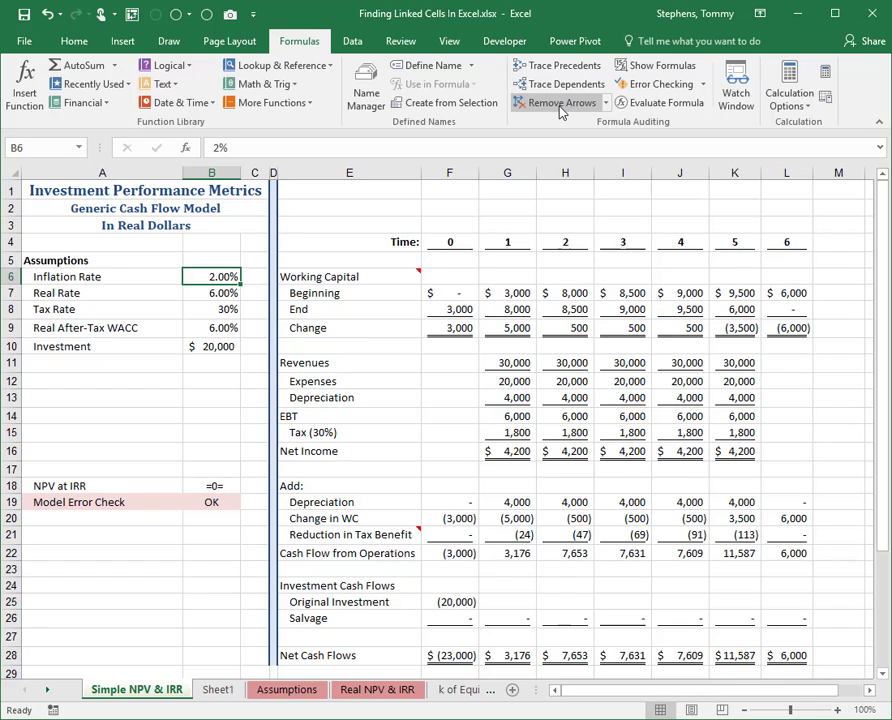
{"action": "left_click", "coordinate": [510, 535]}
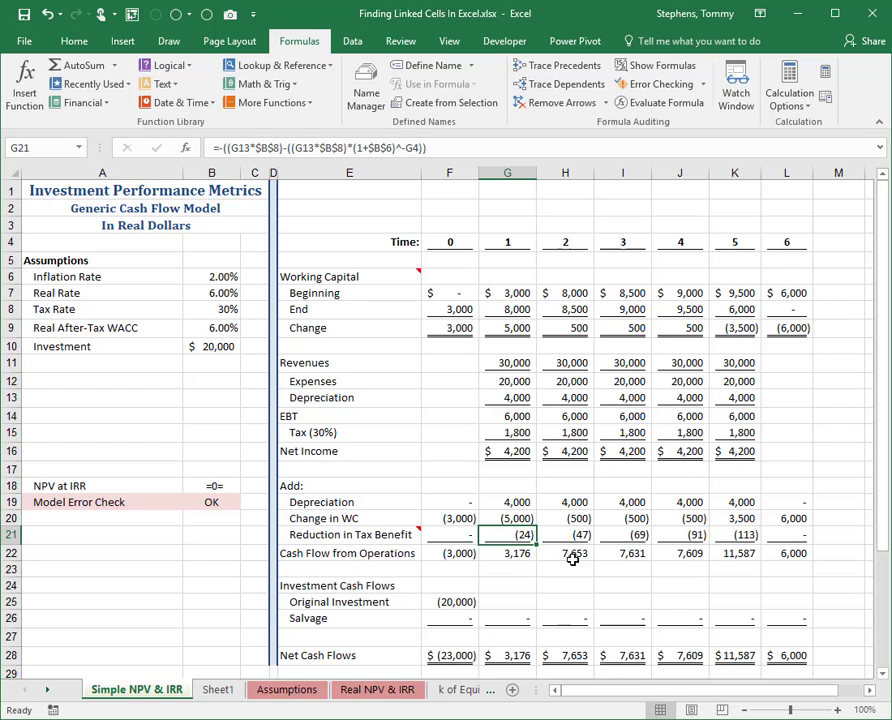
{"action": "left_click", "coordinate": [556, 66]}
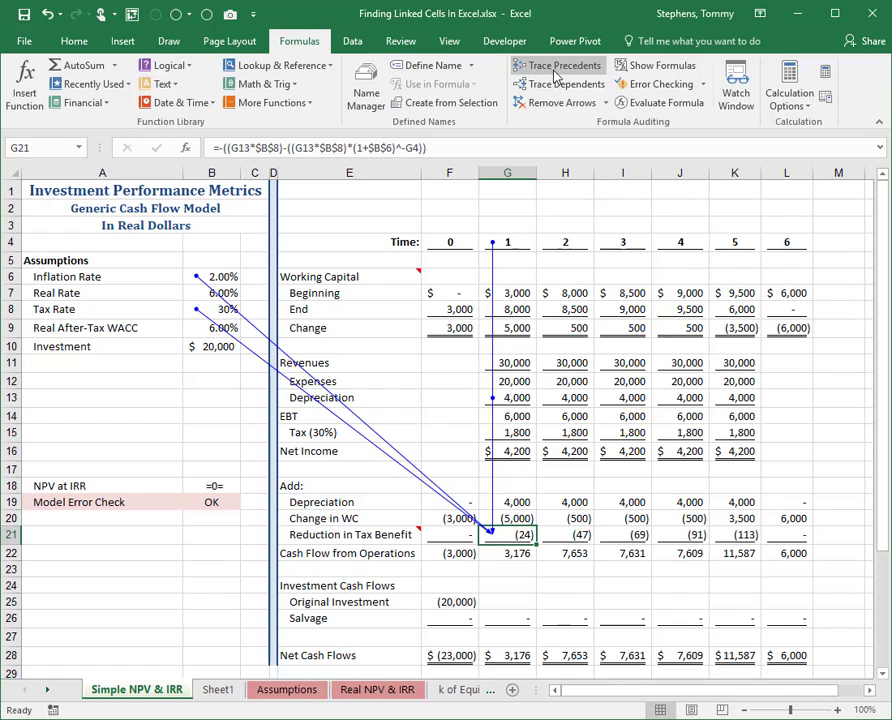
{"action": "key", "text": "ctrl+Page_Down"}
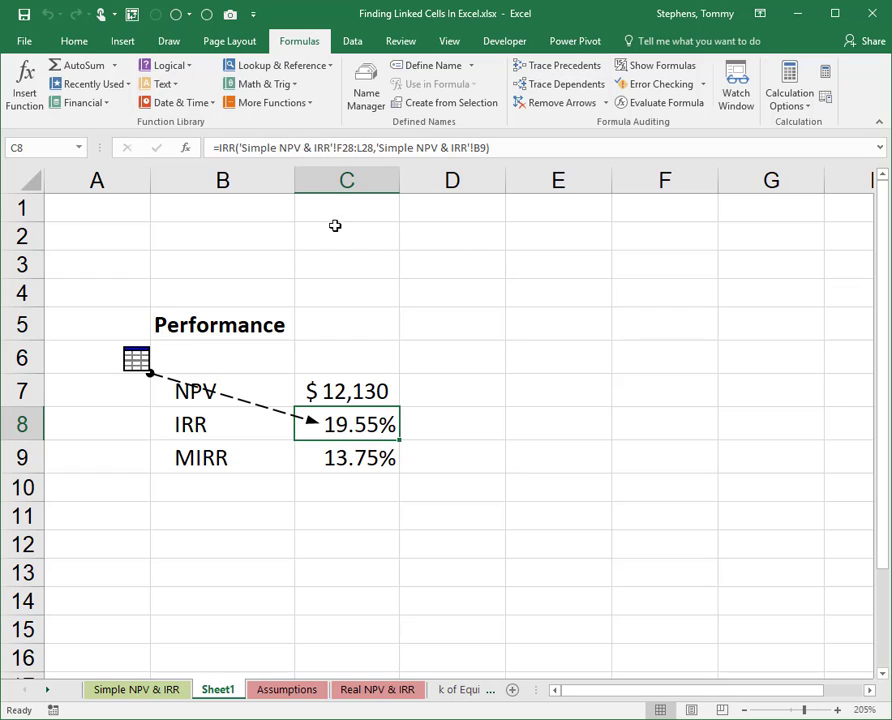
List the IRR's off-sheet precedents from the dashed arrow and reveal the full $F$28:$L$28 reference
{"action": "double_click", "coordinate": [284, 414]}
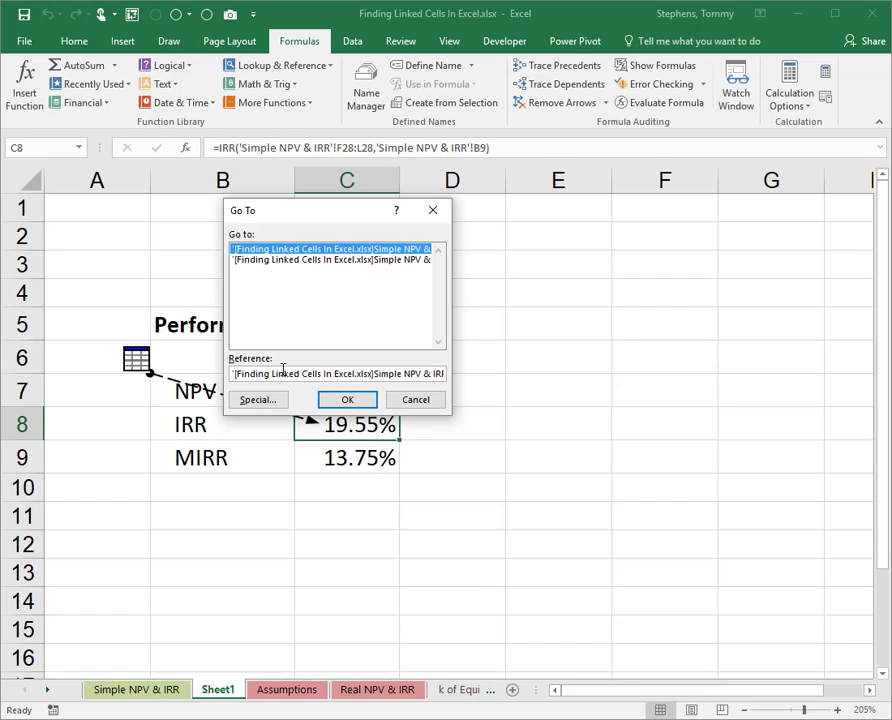
{"action": "key", "text": "Right"}
{"action": "key", "text": "Right"}
{"action": "key", "text": "Right"}
{"action": "key", "text": "Right"}
{"action": "key", "text": "Right"}
{"action": "key", "text": "Right"}
{"action": "key", "text": "Right"}
{"action": "key", "text": "Right"}
{"action": "key", "text": "Right"}
{"action": "key", "text": "Right"}
{"action": "key", "text": "Right"}
{"action": "key", "text": "Right"}
{"action": "key", "text": "Right"}
{"action": "key", "text": "Right"}
{"action": "key", "text": "Right"}
{"action": "key", "text": "Right"}
{"action": "key", "text": "Right"}
{"action": "key", "text": "Right"}
{"action": "key", "text": "Right"}
{"action": "key", "text": "Right"}
{"action": "key", "text": "Right"}
{"action": "key", "text": "Right"}
{"action": "key", "text": "Right"}
{"action": "key", "text": "Right"}
{"action": "key", "text": "Right"}
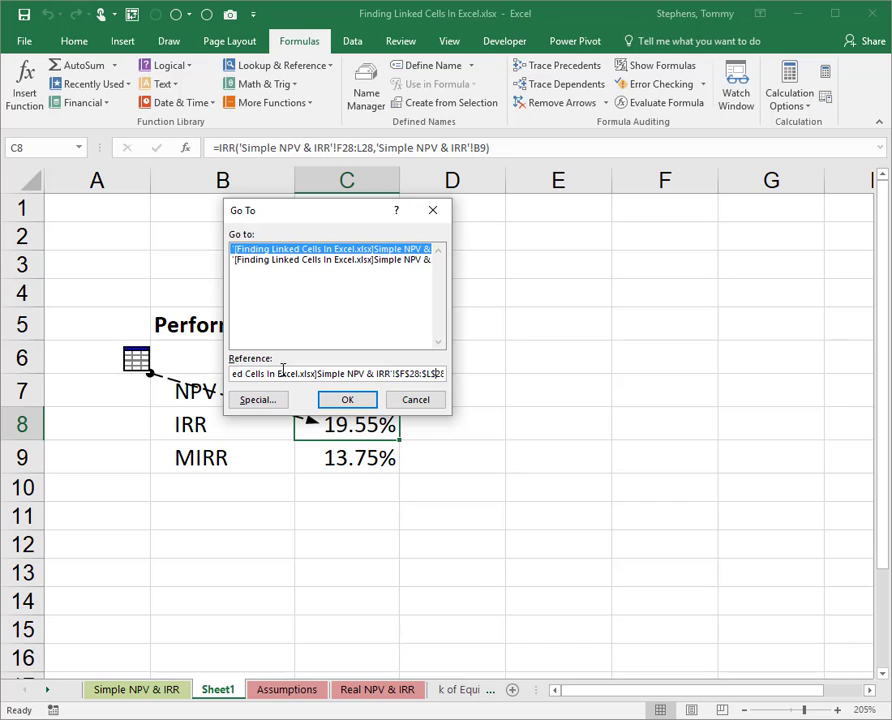